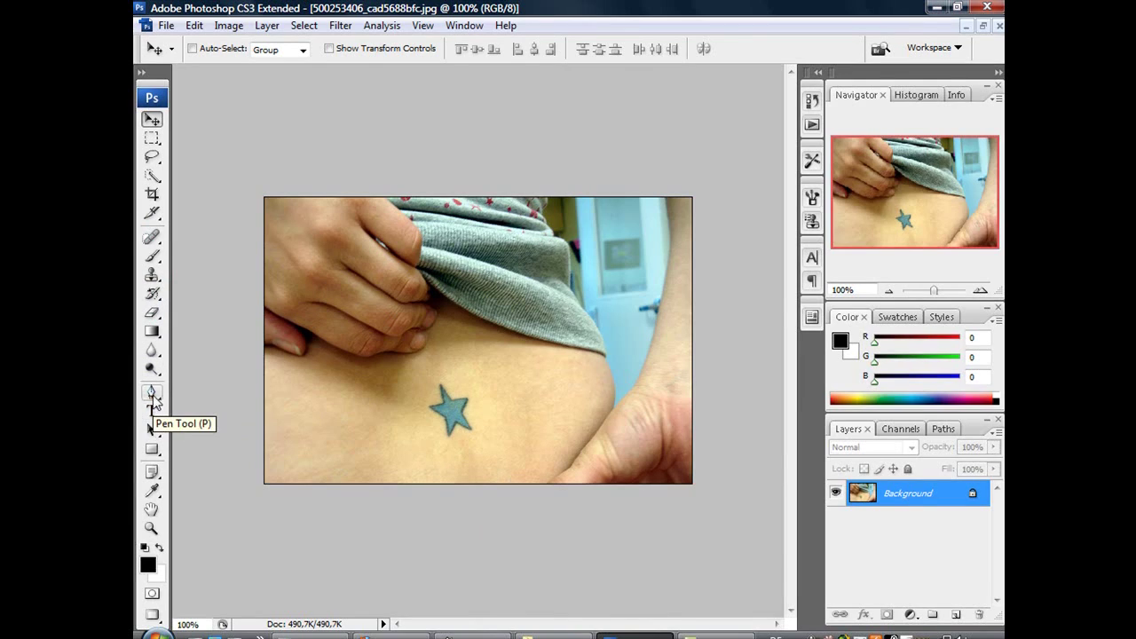
Step: Set up the Pen tool in Paths mode and zoom to 200% on the tattoo
{"action": "left_click", "coordinate": [152, 395]}
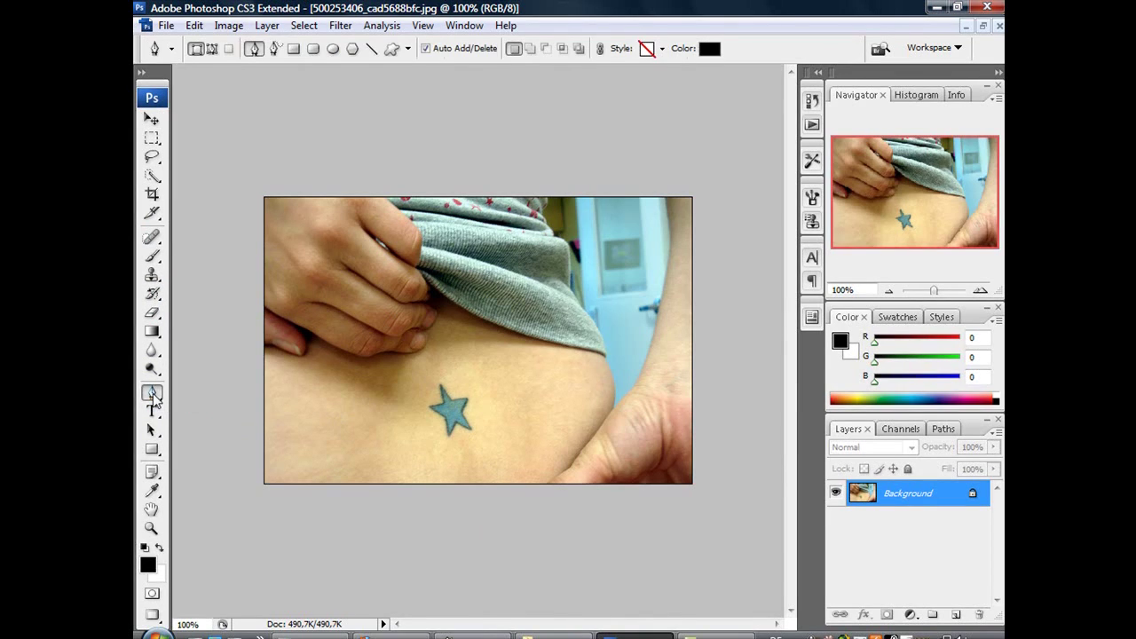
{"action": "left_click", "coordinate": [214, 49]}
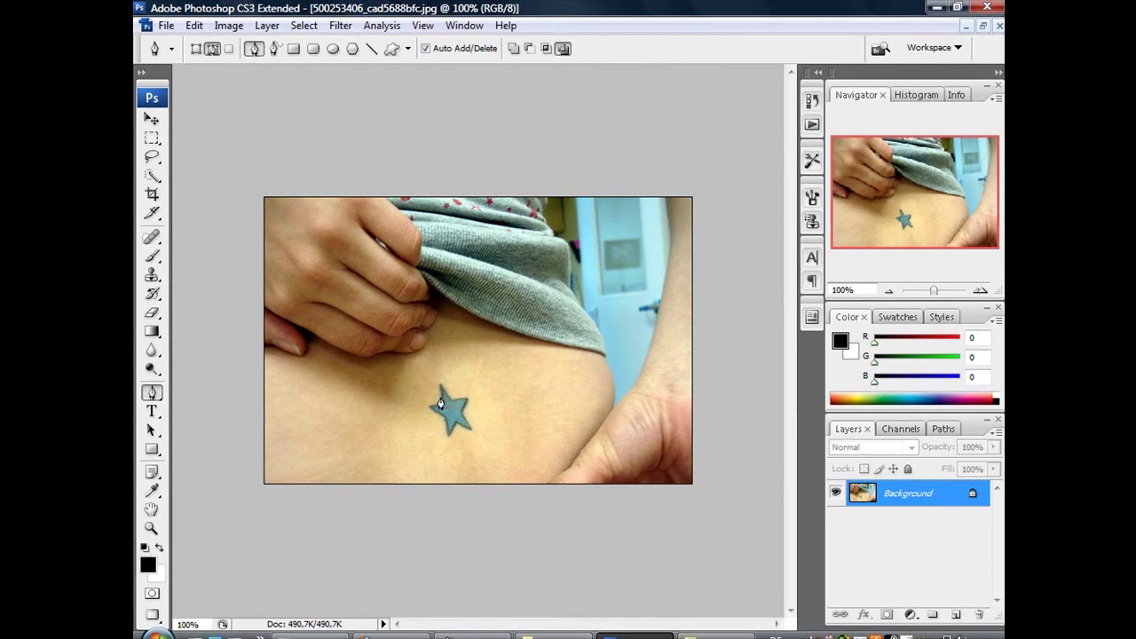
{"action": "key", "text": "ctrl+plus"}
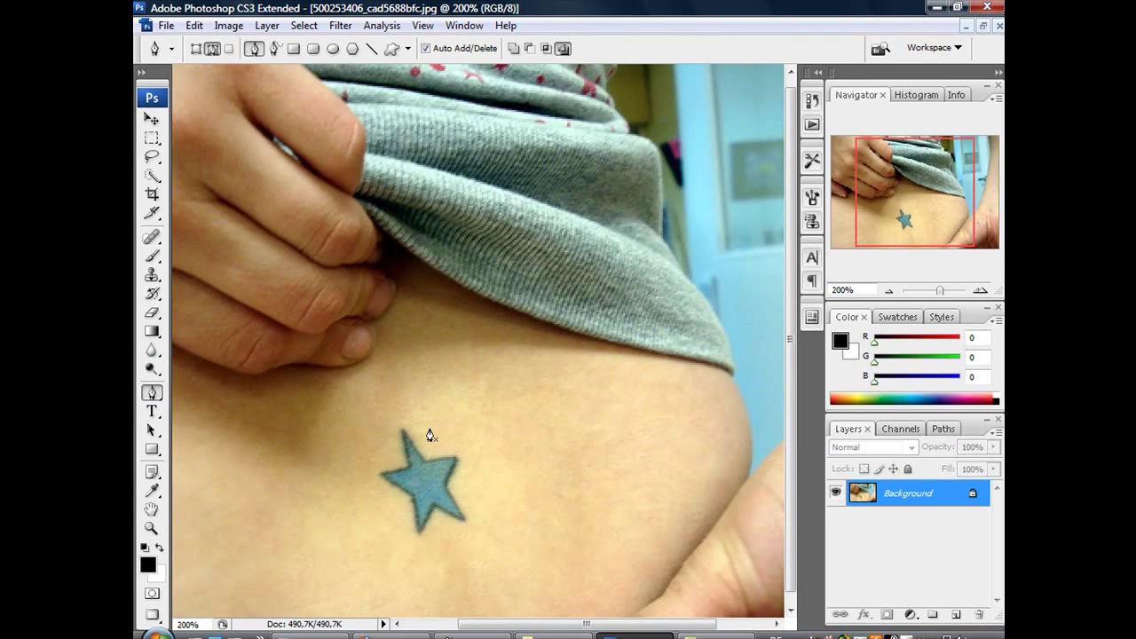
Step: Place anchor points loosely around the blue star and close the path at the start
{"action": "left_click", "coordinate": [390, 420]}
{"action": "left_click", "coordinate": [373, 472]}
{"action": "left_click", "coordinate": [375, 513]}
{"action": "left_click", "coordinate": [395, 536]}
{"action": "left_click", "coordinate": [437, 548]}
{"action": "left_click", "coordinate": [464, 525]}
{"action": "left_click_drag", "start_coordinate": [464, 523], "coordinate": [483, 522]}
{"action": "left_click", "coordinate": [487, 482]}
{"action": "left_click", "coordinate": [483, 442]}
{"action": "left_click", "coordinate": [451, 431]}
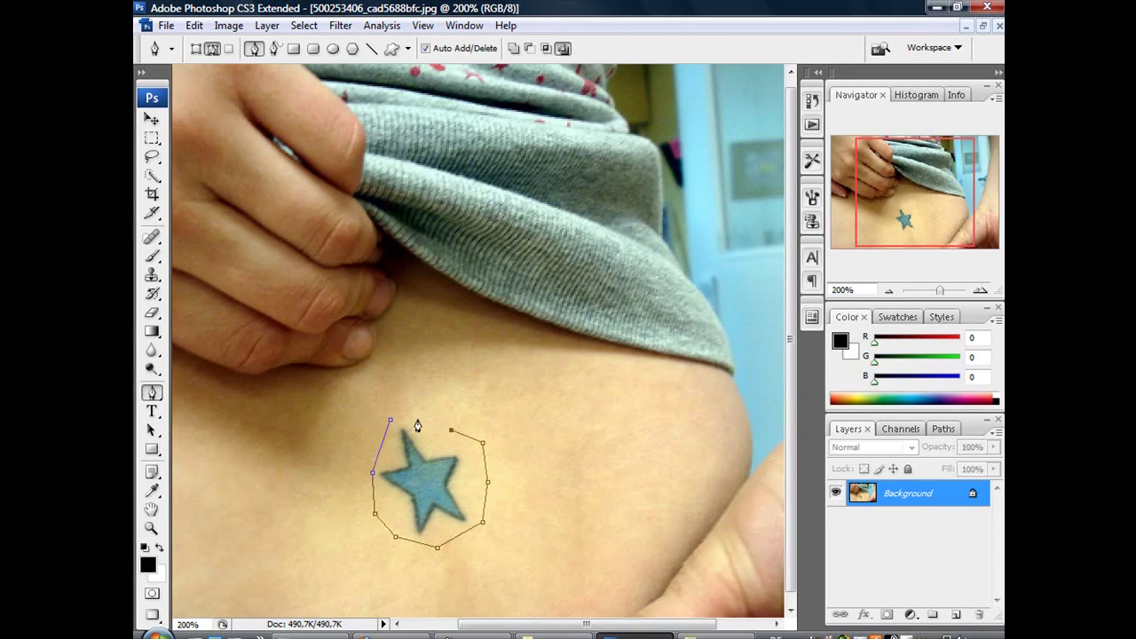
{"action": "left_click", "coordinate": [407, 415]}
{"action": "left_click", "coordinate": [391, 423]}
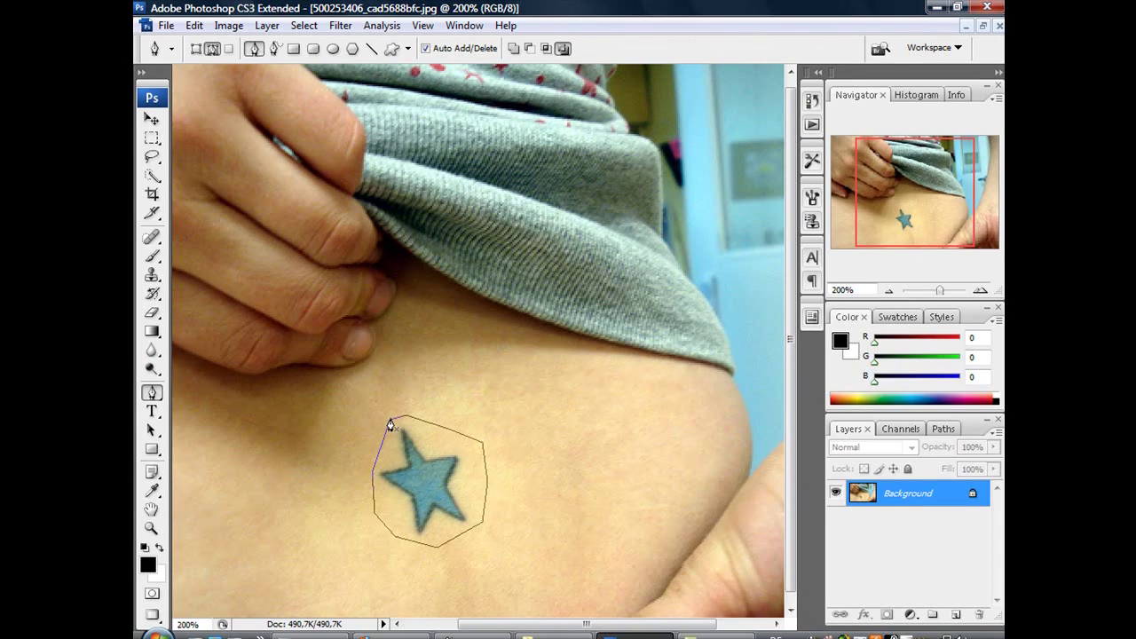
Step: Make a selection from the star path with a 5-pixel feather radius
{"action": "right_click", "coordinate": [429, 465]}
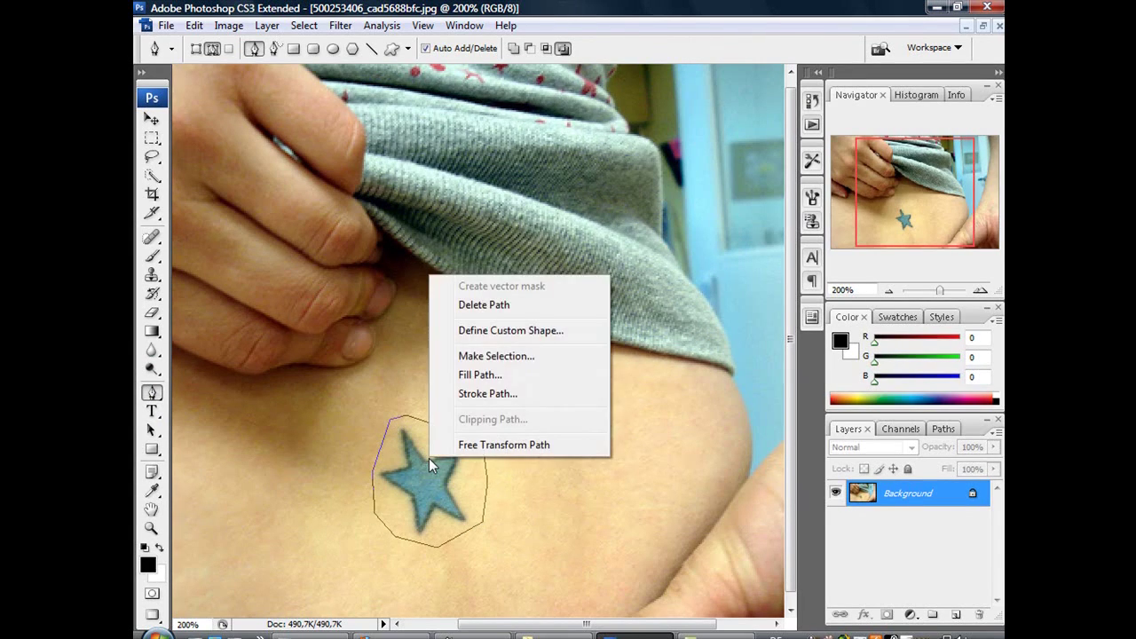
{"action": "left_click", "coordinate": [496, 356]}
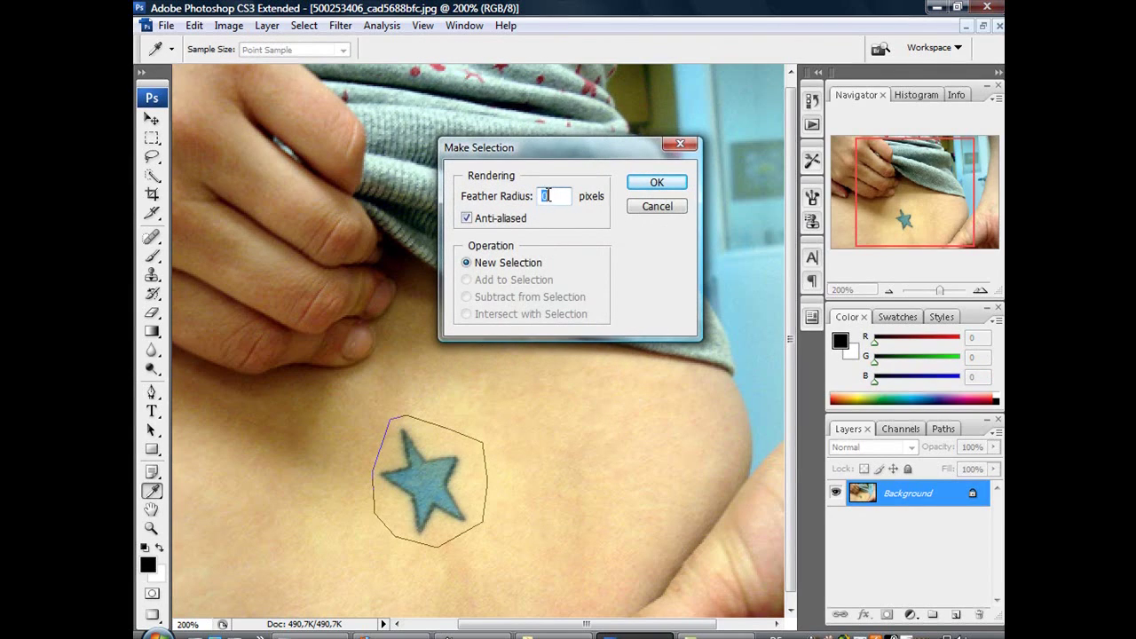
{"action": "type", "text": "5"}
{"action": "left_click", "coordinate": [655, 184]}
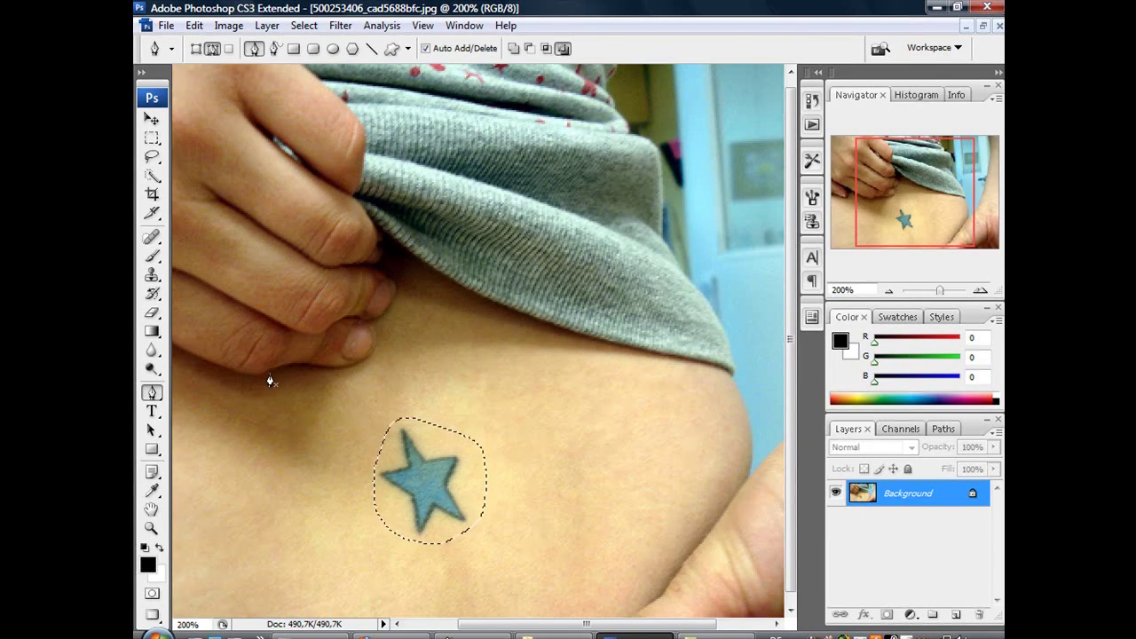
Step: Clone nearby skin over the blue star with the Clone Stamp, then zoom out to 100%
{"action": "left_click", "coordinate": [152, 276]}
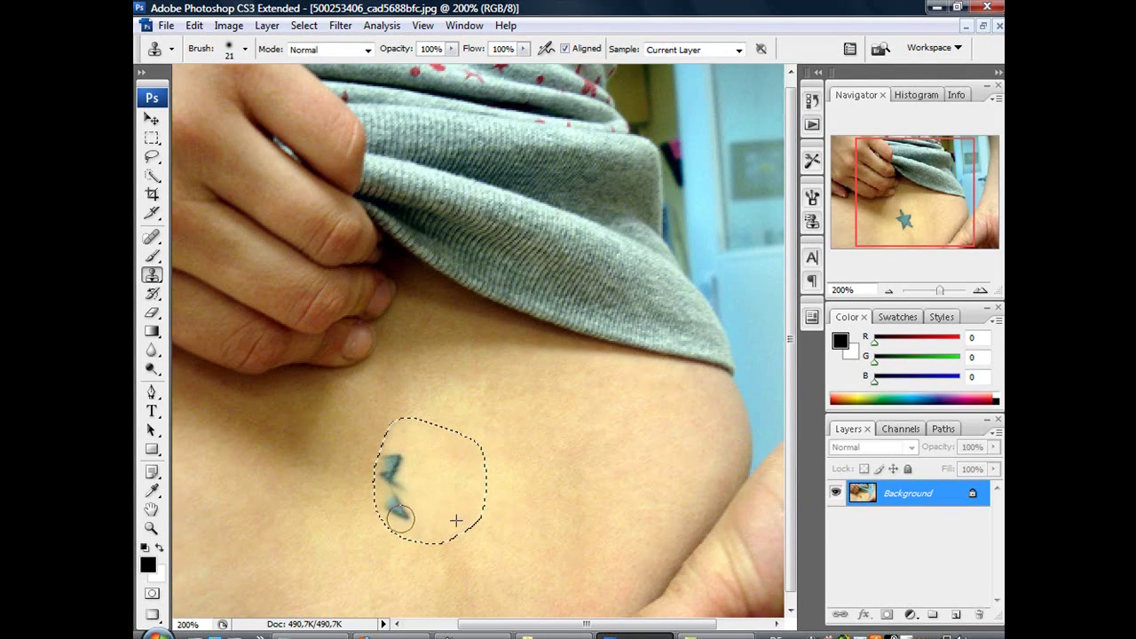
{"action": "mouse_move", "coordinate": [399, 519]}
{"action": "left_mouse_down"}
{"action": "mouse_move", "coordinate": [407, 465]}
{"action": "mouse_move", "coordinate": [400, 486]}
{"action": "mouse_move", "coordinate": [449, 476]}
{"action": "mouse_move", "coordinate": [389, 484]}
{"action": "mouse_move", "coordinate": [390, 462]}
{"action": "mouse_move", "coordinate": [407, 526]}
{"action": "mouse_move", "coordinate": [404, 471]}
{"action": "mouse_move", "coordinate": [464, 525]}
{"action": "left_mouse_up"}
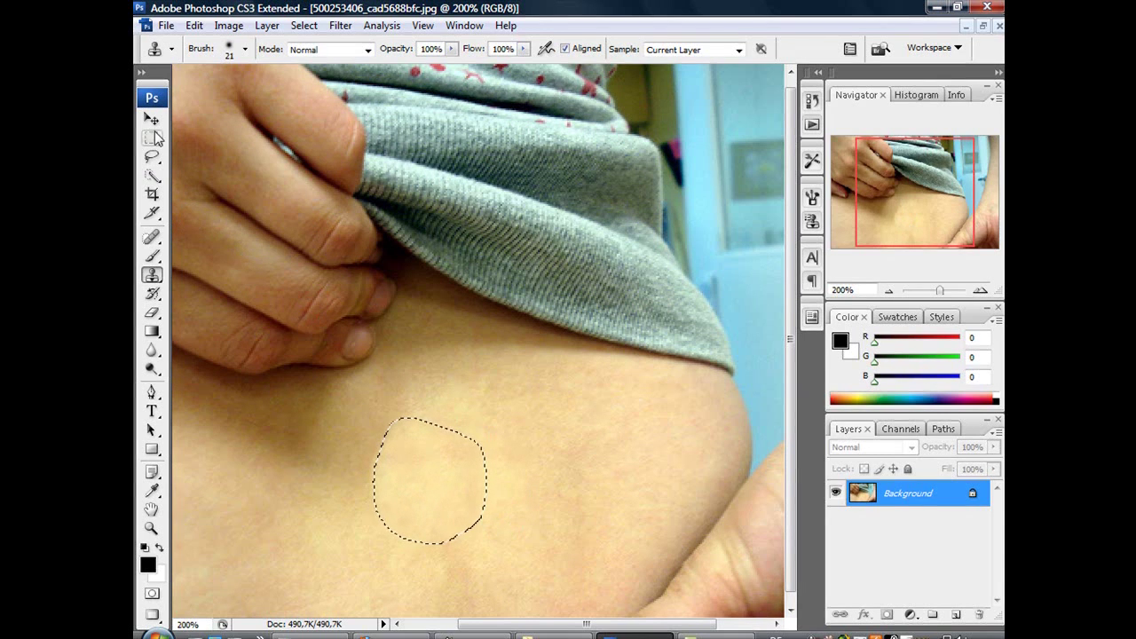
{"action": "left_click", "coordinate": [151, 118]}
{"action": "key", "text": "ctrl+minus"}
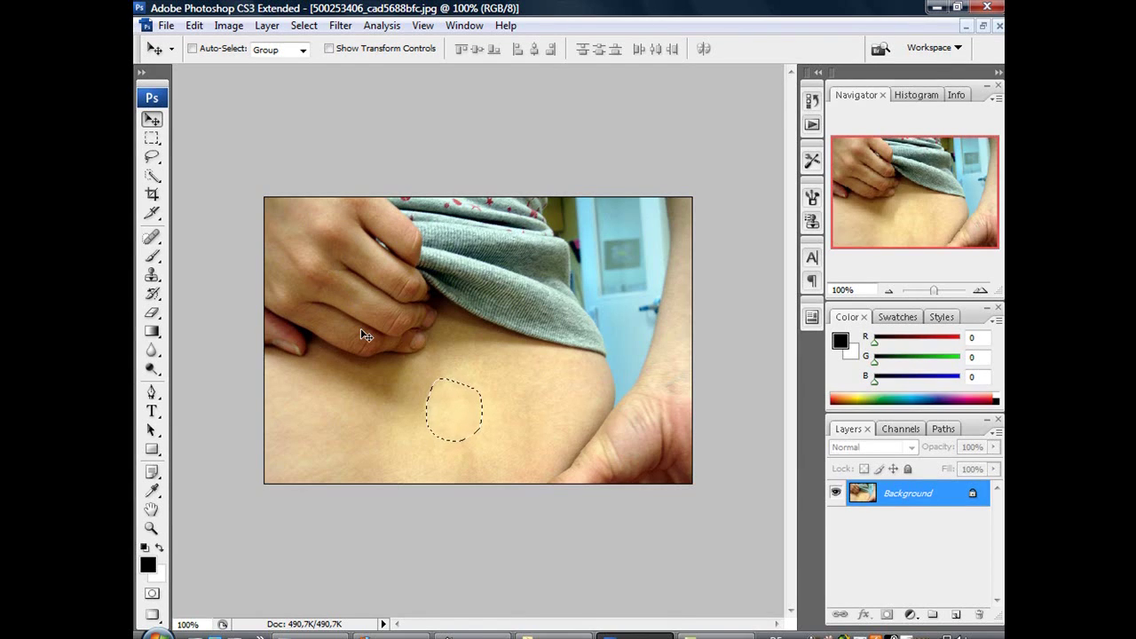
Step: Zoom back to 200% and undo the Clone Stamp strokes to restore the star
{"action": "key", "text": "ctrl+plus"}
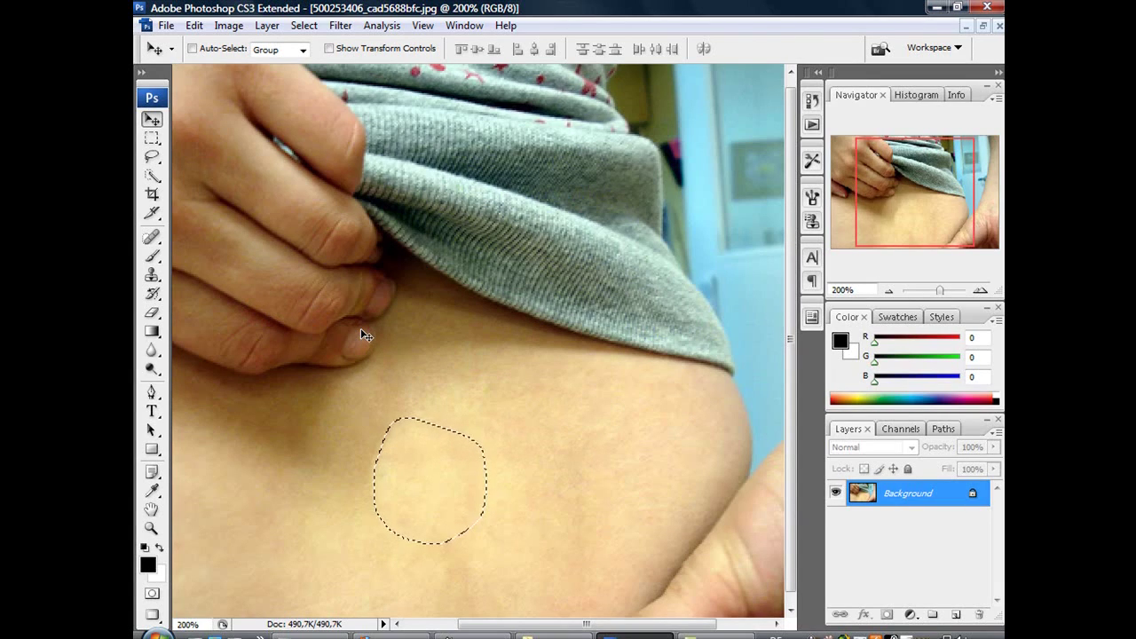
{"action": "key", "text": "ctrl+z"}
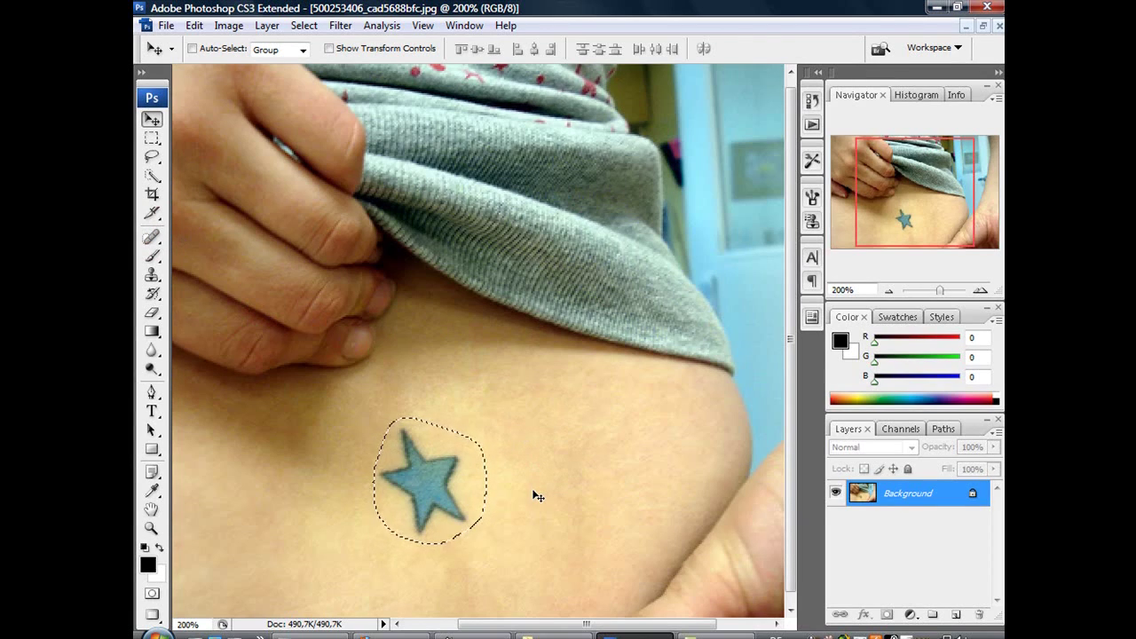
Step: Paint Spot Healing Brush strokes over the star and the lower part of the selection
{"action": "left_click", "coordinate": [152, 239]}
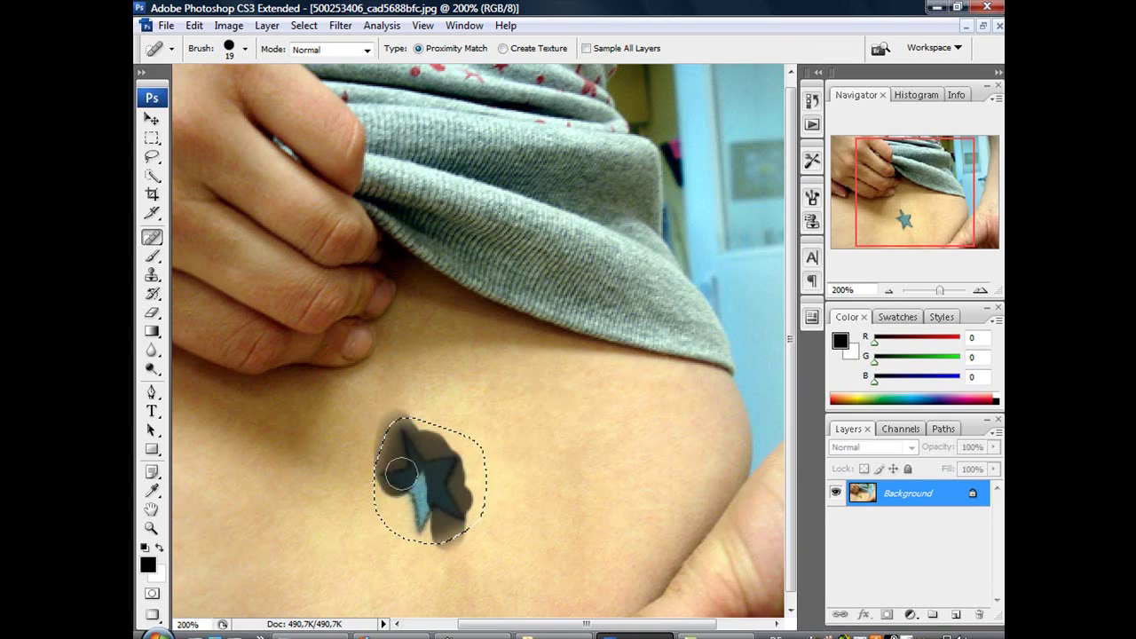
{"action": "mouse_move", "coordinate": [462, 485]}
{"action": "left_mouse_down"}
{"action": "mouse_move", "coordinate": [441, 435]}
{"action": "mouse_move", "coordinate": [413, 449]}
{"action": "mouse_move", "coordinate": [401, 482]}
{"action": "mouse_move", "coordinate": [403, 432]}
{"action": "left_mouse_up"}
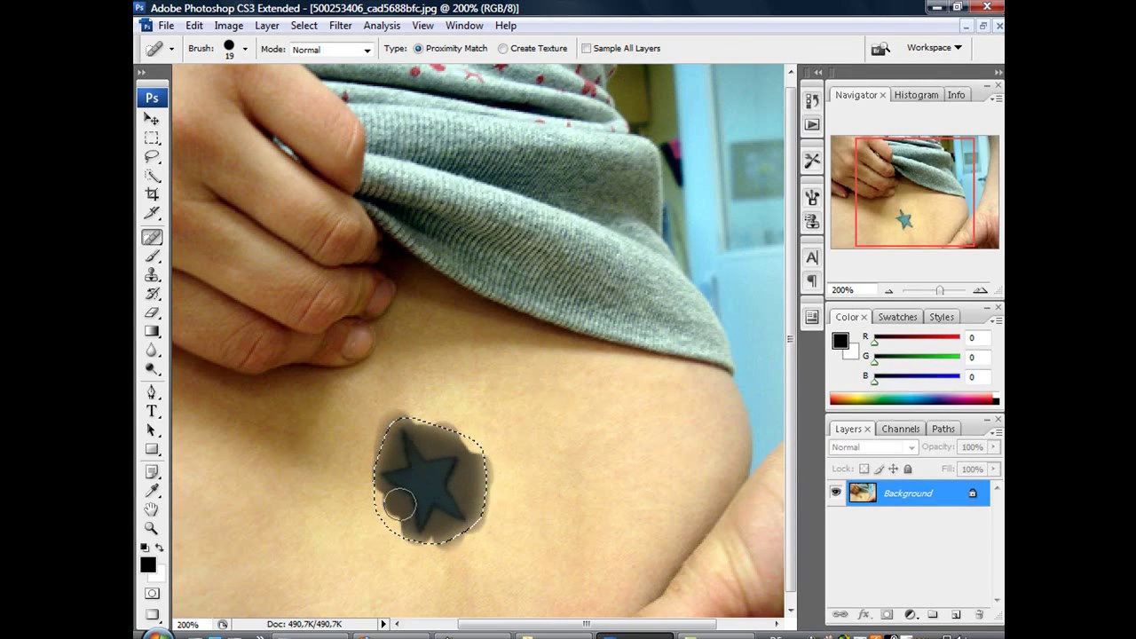
{"action": "mouse_move", "coordinate": [447, 500]}
{"action": "left_mouse_down"}
{"action": "mouse_move", "coordinate": [424, 518]}
{"action": "mouse_move", "coordinate": [459, 510]}
{"action": "mouse_move", "coordinate": [401, 493]}
{"action": "mouse_move", "coordinate": [391, 475]}
{"action": "mouse_move", "coordinate": [404, 422]}
{"action": "mouse_move", "coordinate": [416, 495]}
{"action": "left_mouse_up"}
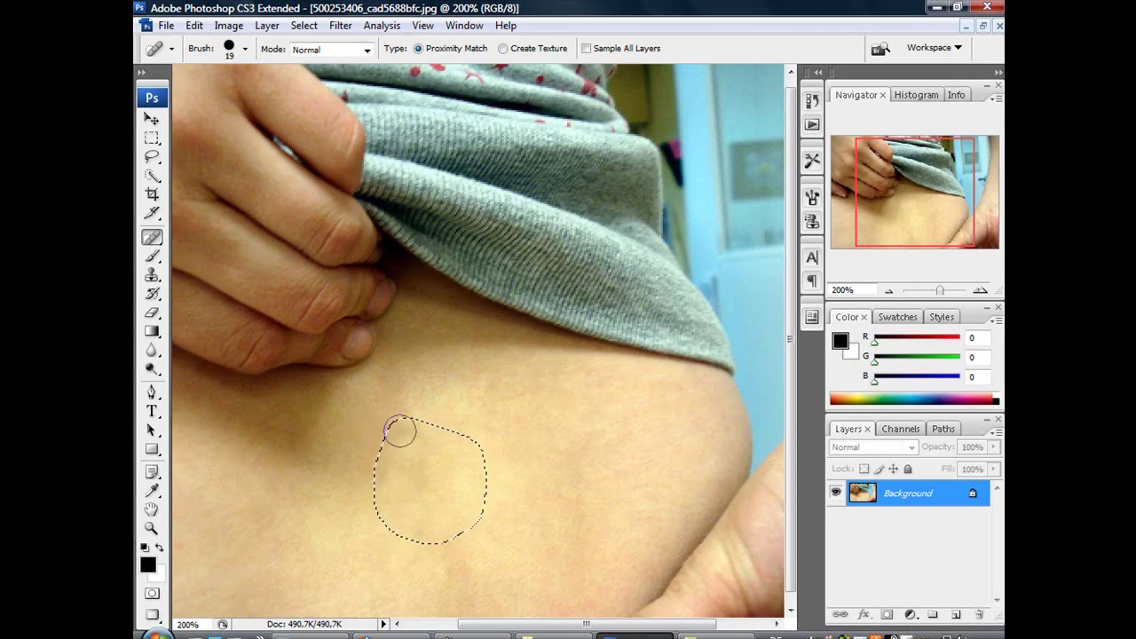
Step: Switch to the Move tool, zoom out to 100%, and choose Select > Deselect
{"action": "left_click", "coordinate": [151, 118]}
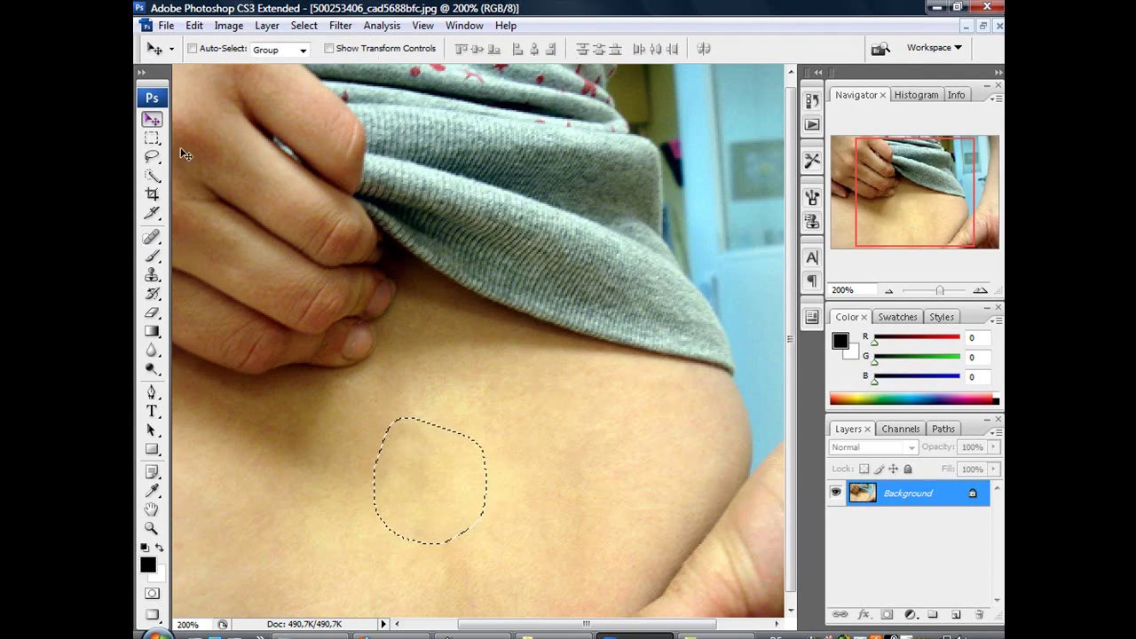
{"action": "key", "text": "ctrl+minus"}
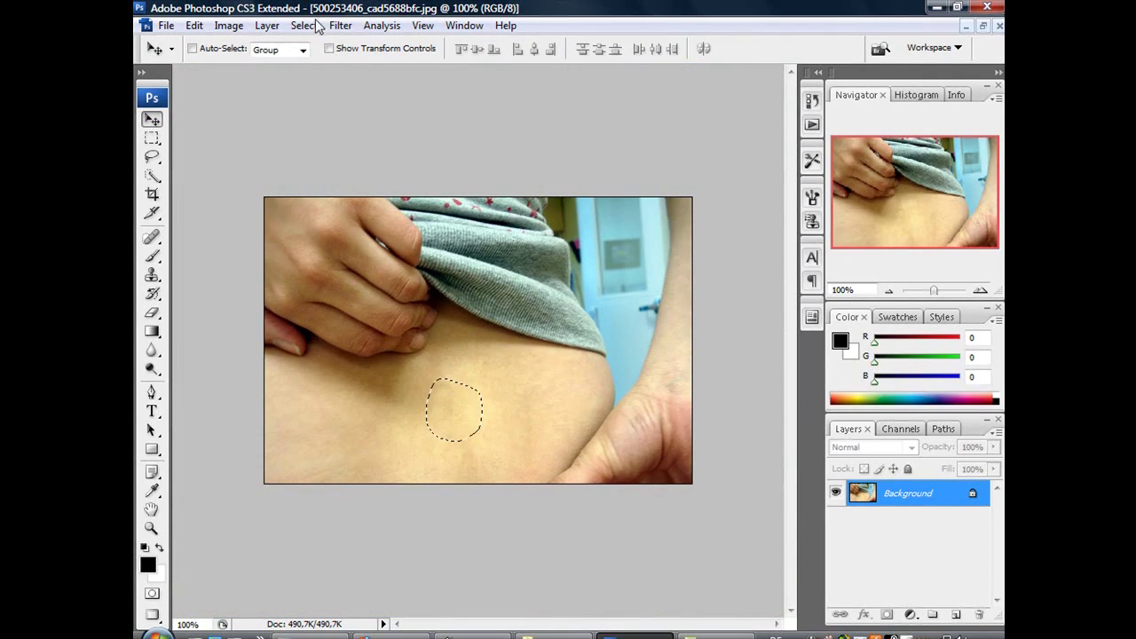
{"action": "left_click", "coordinate": [305, 25]}
{"action": "left_click", "coordinate": [302, 60]}
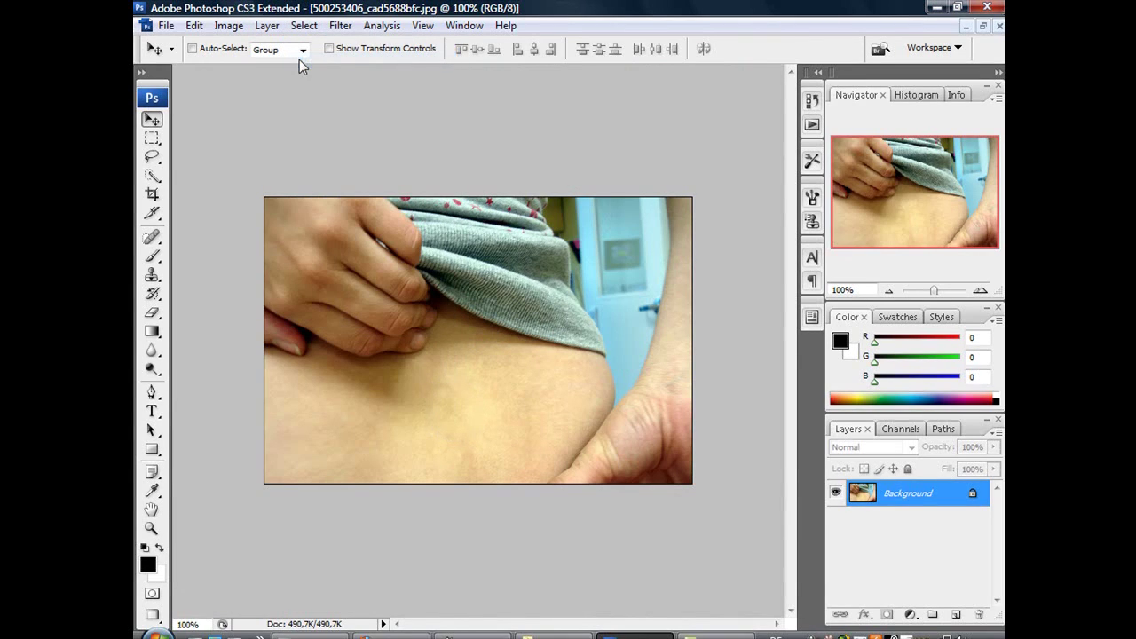